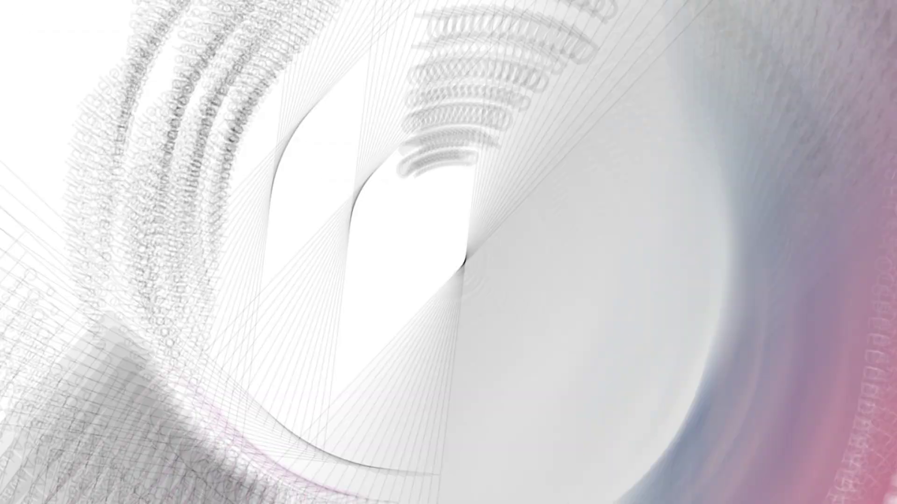
{"action": "left_click", "coordinate": [584, 285]}
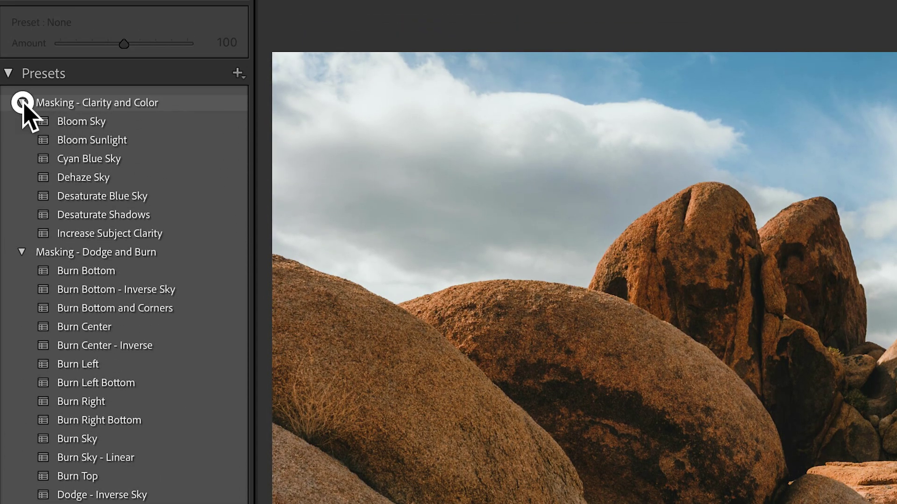
Collapse the Masking - Clarity and Color and Masking - Dodge and Burn groups, apply the Select Sky - Inverse preset and select its mask.
{"action": "left_click", "coordinate": [21, 103]}
{"action": "left_click", "coordinate": [22, 122]}
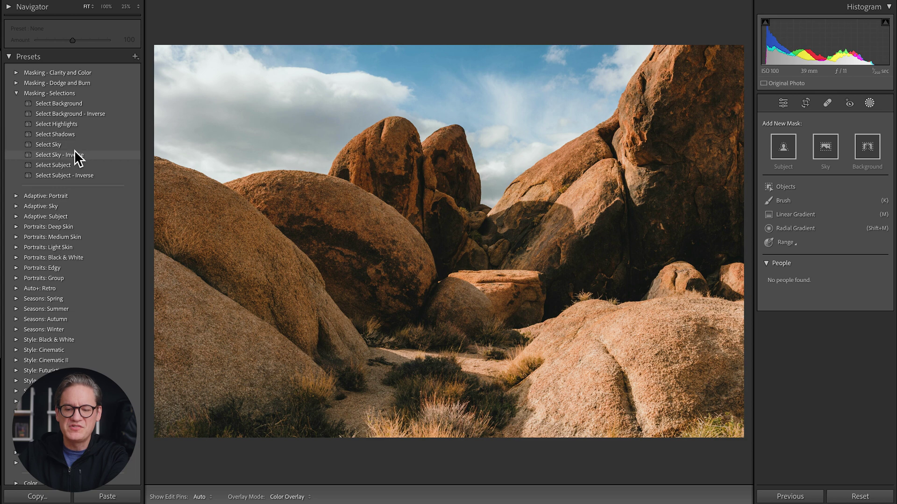
{"action": "left_click", "coordinate": [76, 153]}
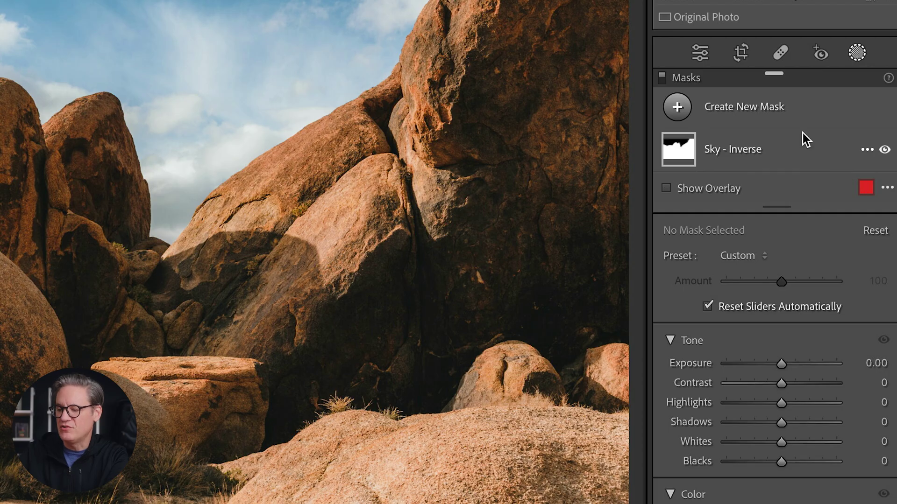
{"action": "left_click", "coordinate": [802, 134]}
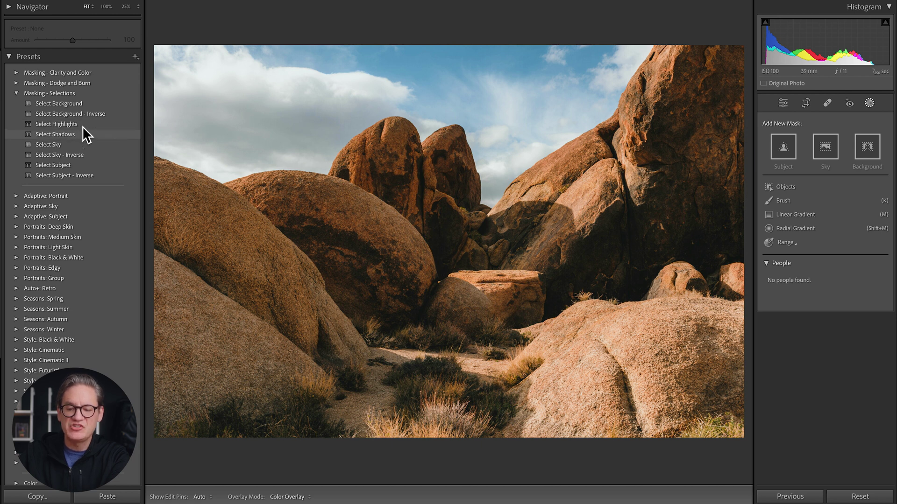
Apply the Select Highlights preset and select the Highlights mask to inspect its luminance range overlay.
{"action": "left_click", "coordinate": [83, 125]}
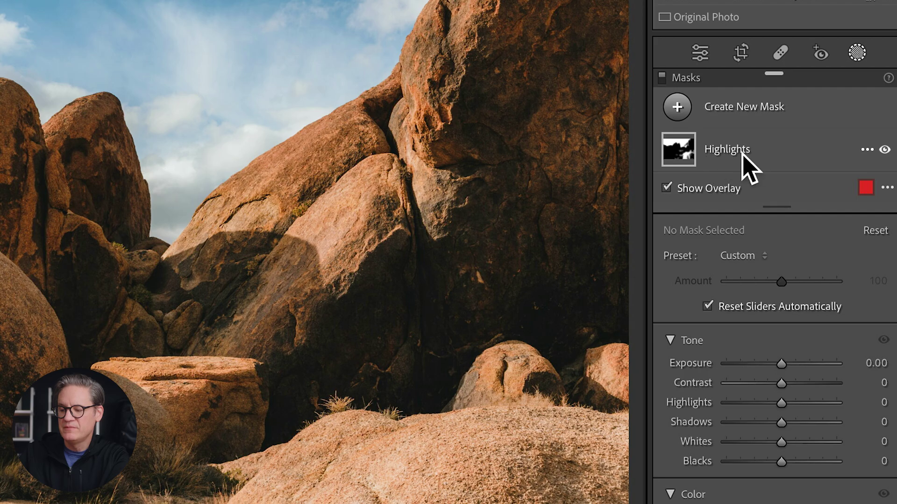
{"action": "left_click", "coordinate": [809, 156]}
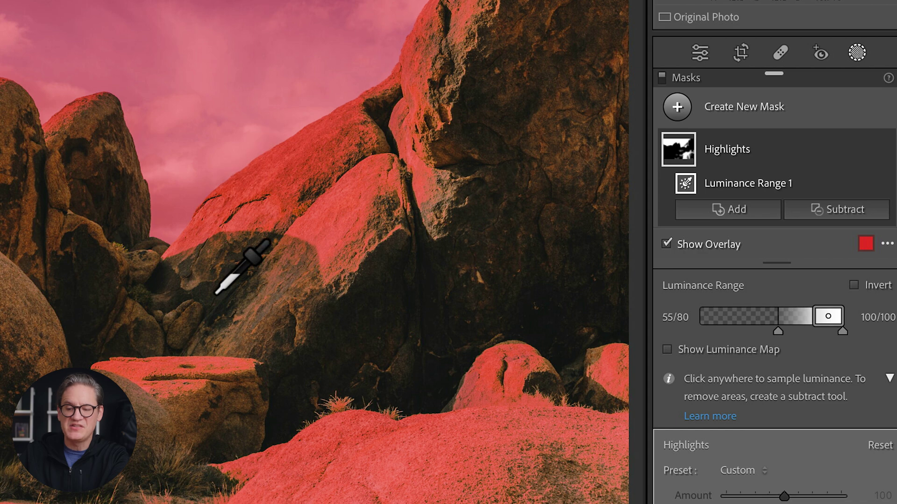
Expand the Masking - Dodge and Burn presets, apply Burn Bottom and inspect the overlay of its linear gradient mask.
{"action": "left_click", "coordinate": [17, 10]}
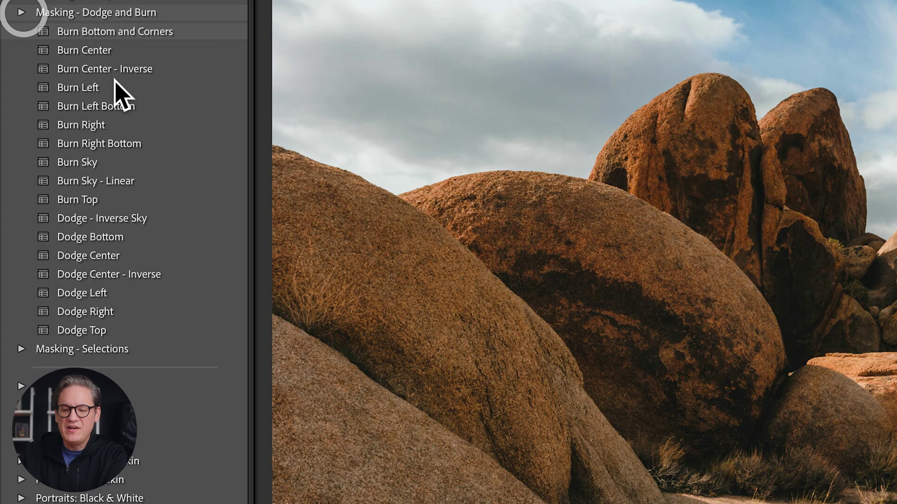
{"action": "scroll", "coordinate": [136, 114], "scroll_direction": "up", "scroll_amount": 1}
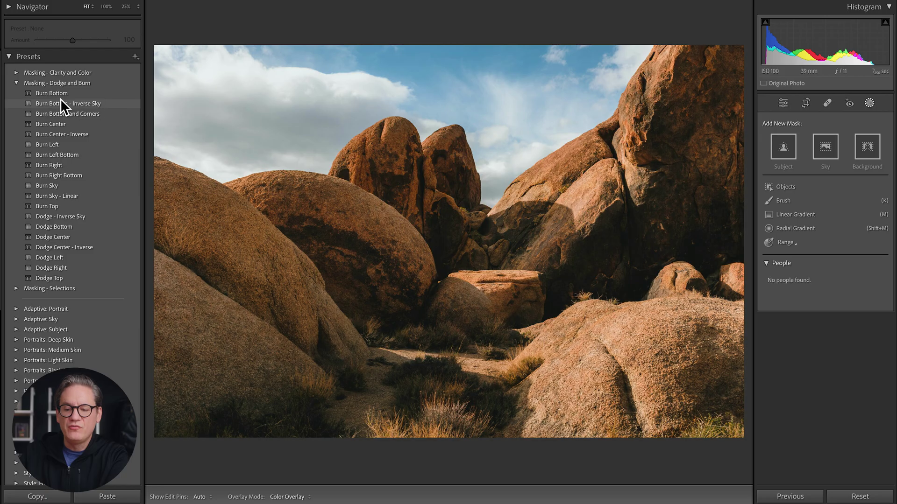
{"action": "left_click", "coordinate": [103, 33]}
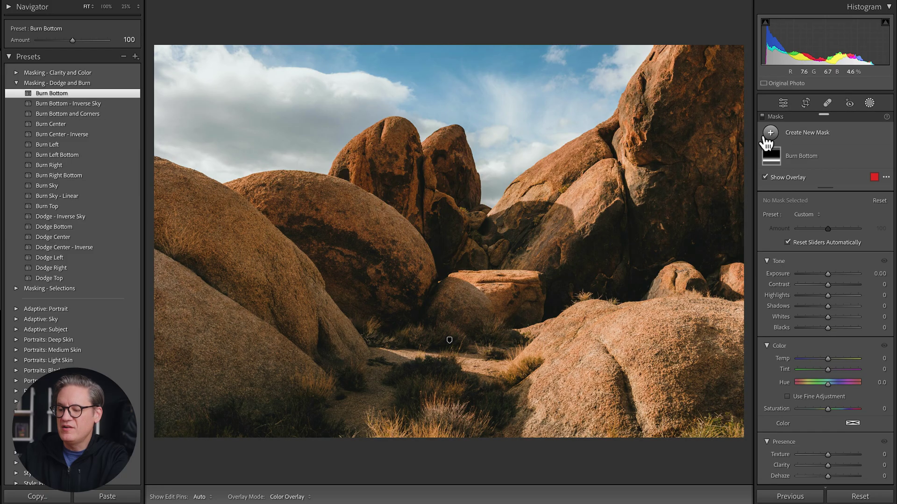
{"action": "left_click", "coordinate": [806, 155]}
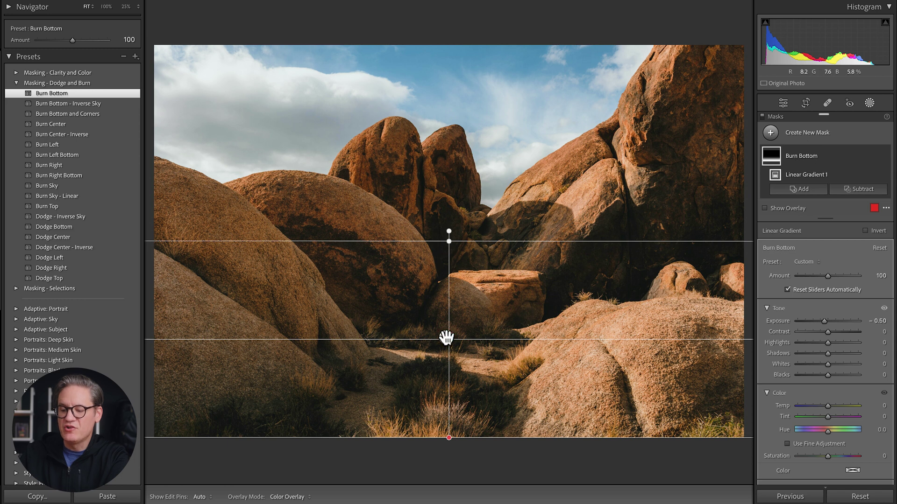
{"action": "mouse_move", "coordinate": [448, 336]}
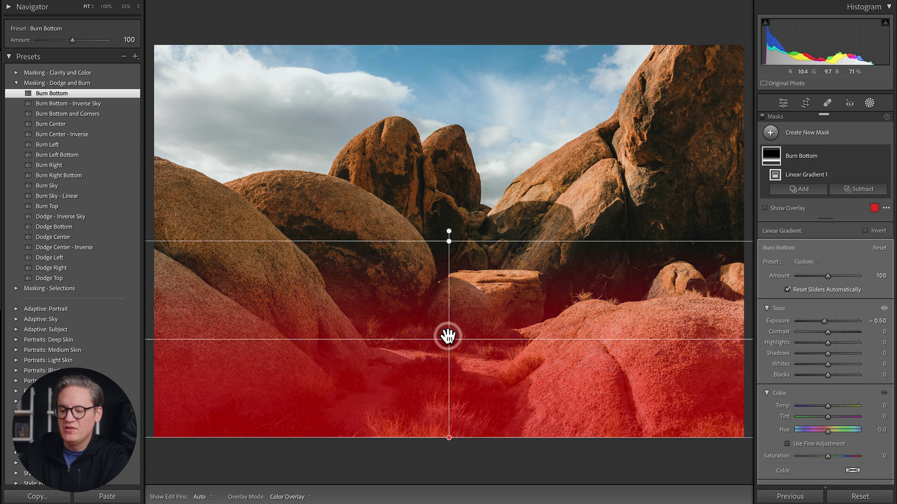
Delete the Burn Bottom mask.
{"action": "right_click", "coordinate": [807, 154]}
{"action": "left_click", "coordinate": [816, 246]}
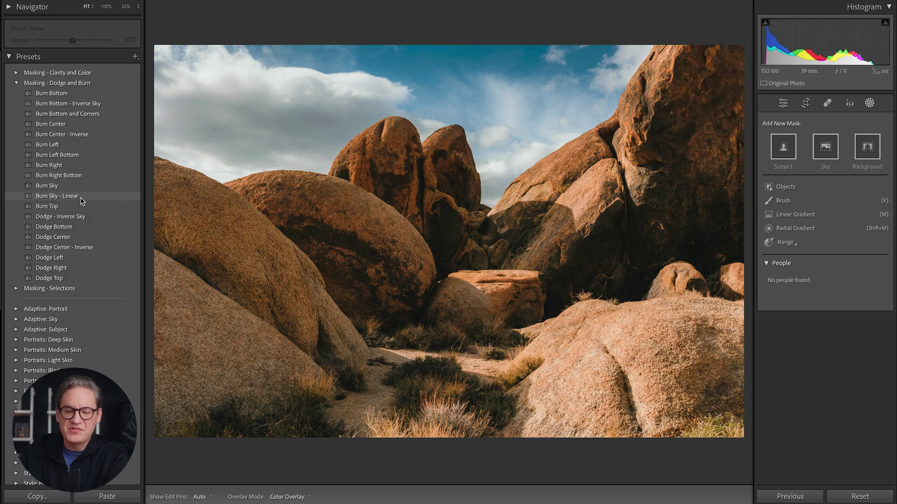
Apply the Burn Sky - Linear preset, select its mask and turn on the mask overlay.
{"action": "left_click", "coordinate": [80, 200]}
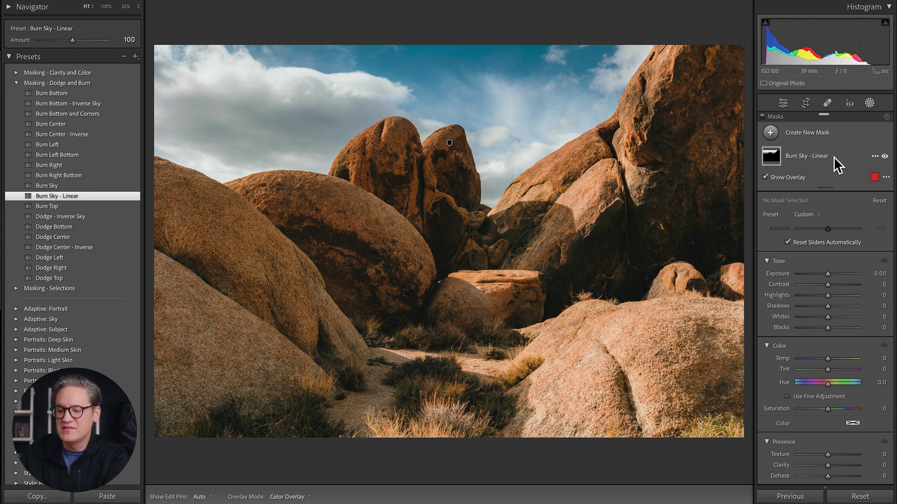
{"action": "left_click", "coordinate": [806, 152]}
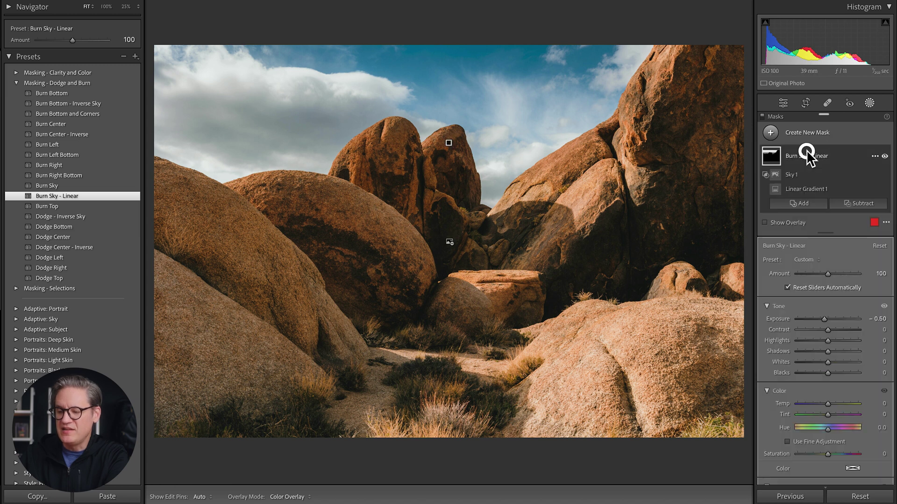
{"action": "key", "text": "o"}
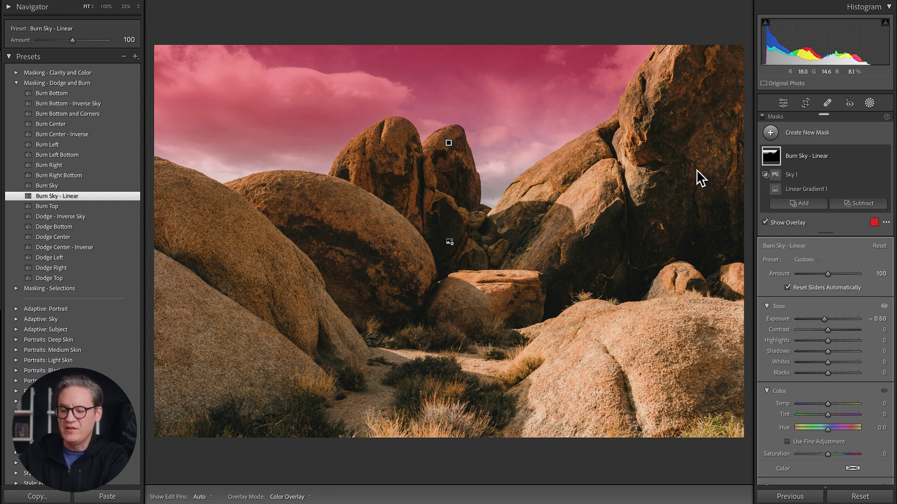
Try moving the linear gradient of the Burn Sky - Linear mask slightly downward and return it to its original place.
{"action": "left_click", "coordinate": [809, 154]}
{"action": "left_click", "coordinate": [448, 141]}
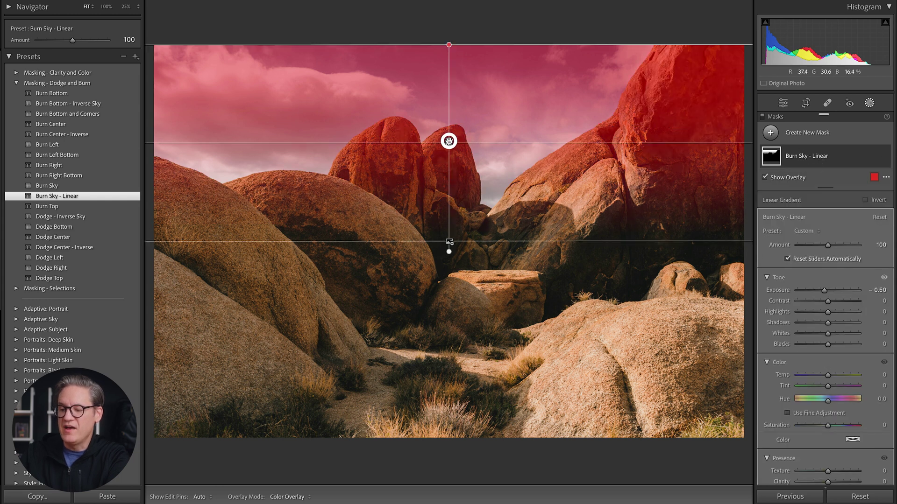
{"action": "mouse_move", "coordinate": [448, 141]}
{"action": "left_mouse_down"}
{"action": "mouse_move", "coordinate": [455, 114]}
{"action": "mouse_move", "coordinate": [418, 112]}
{"action": "mouse_move", "coordinate": [457, 149]}
{"action": "left_mouse_up"}
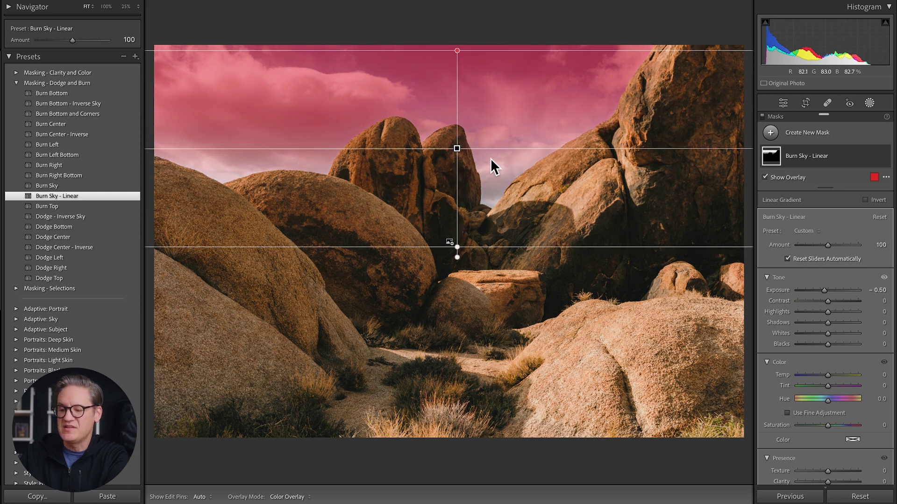
{"action": "left_click_drag", "start_coordinate": [456, 147], "coordinate": [448, 143]}
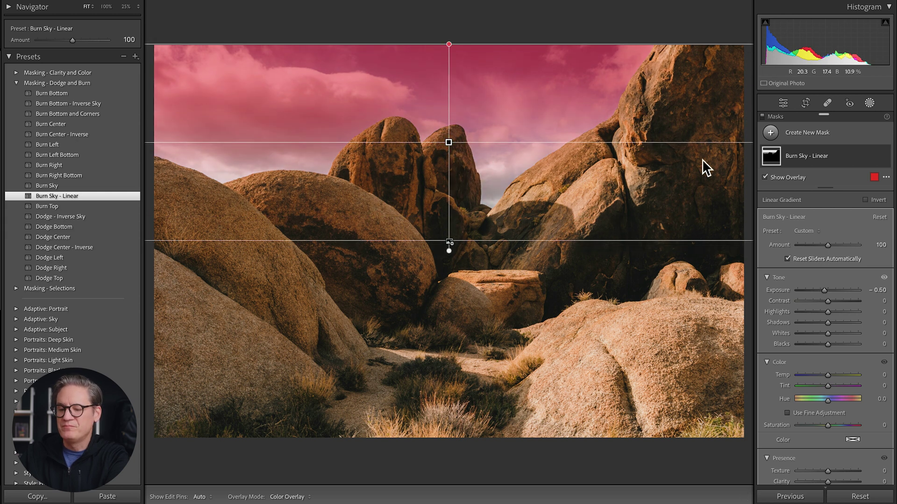
Try lowering the Burn Sky - Linear preset's Amount and reset it to the default.
{"action": "left_click", "coordinate": [843, 159]}
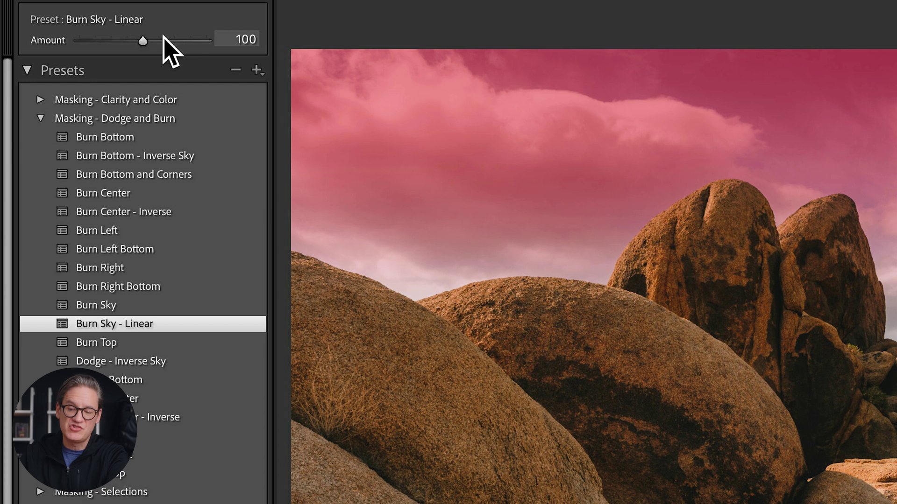
{"action": "left_click_drag", "start_coordinate": [142, 40], "coordinate": [132, 38]}
{"action": "double_click", "coordinate": [132, 39]}
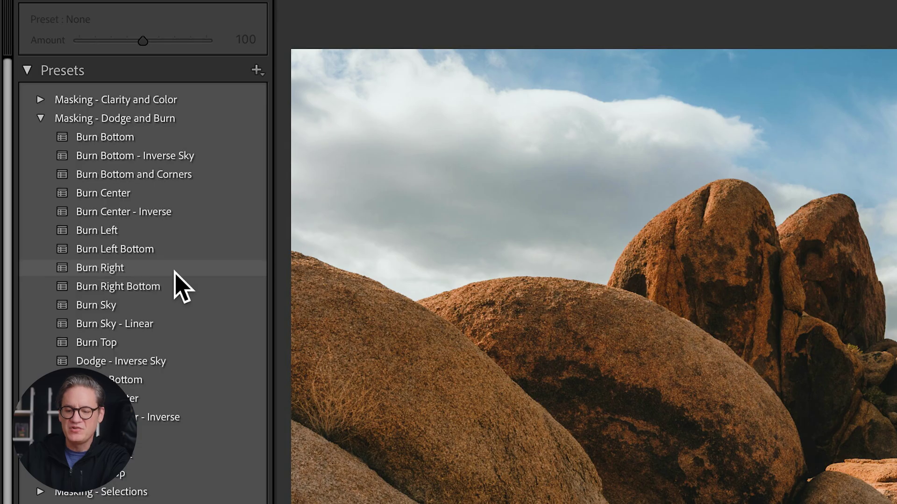
Apply the Burn Right Bottom preset with its mask Amount raised to 172, and apply the Burn Left Bottom preset.
{"action": "left_click", "coordinate": [176, 285]}
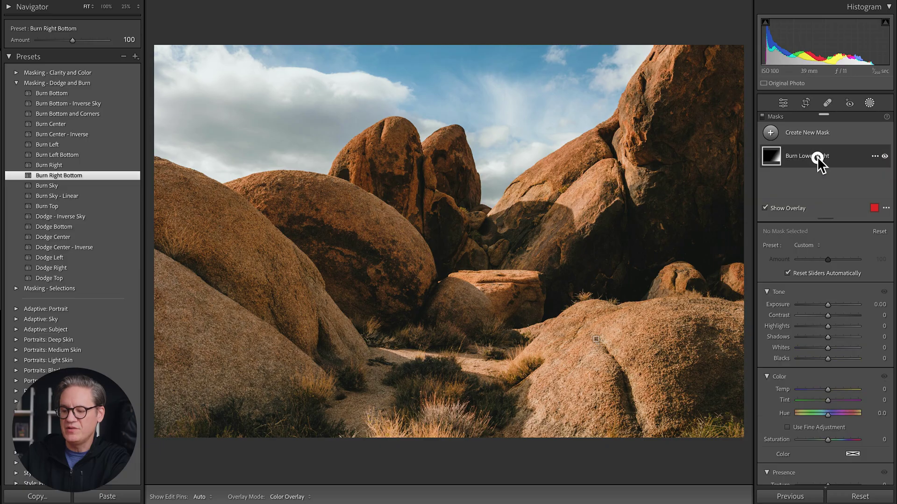
{"action": "left_click", "coordinate": [817, 156]}
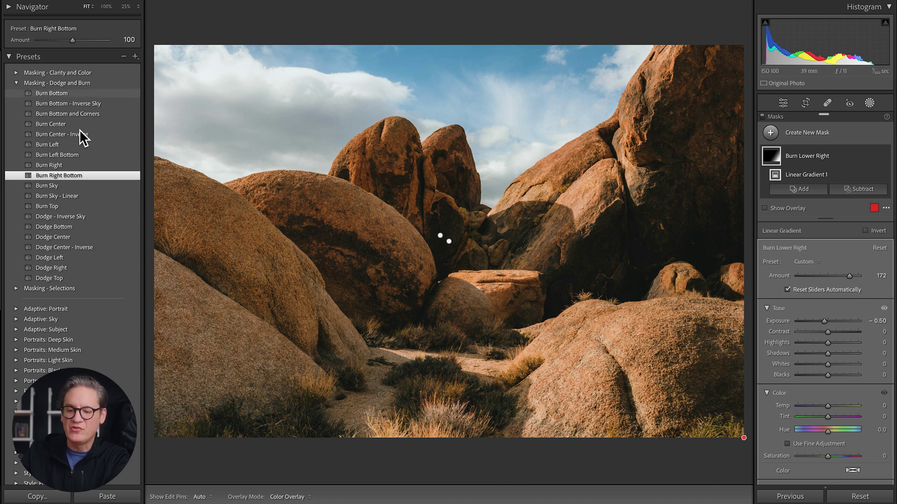
{"action": "left_click", "coordinate": [74, 156]}
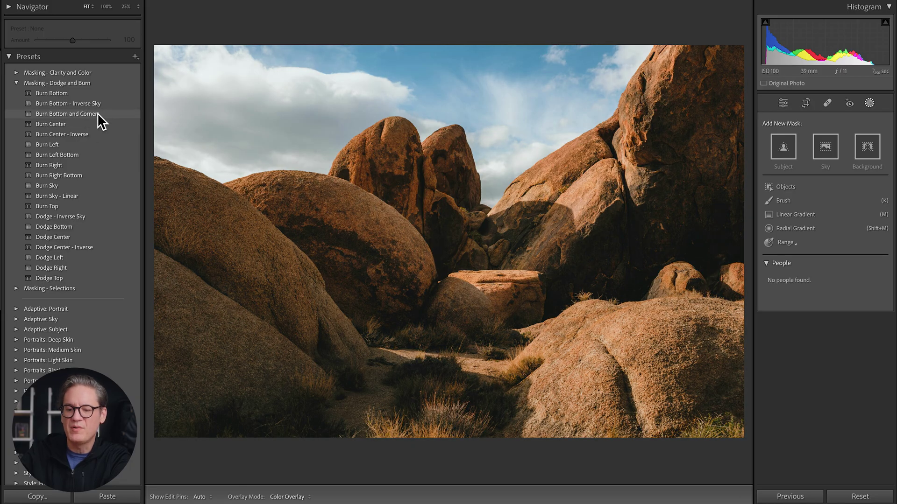
Apply the Burn Bottom and Corners preset and expand its mask to review the sky subtraction and the three bottom gradients.
{"action": "left_click", "coordinate": [97, 114]}
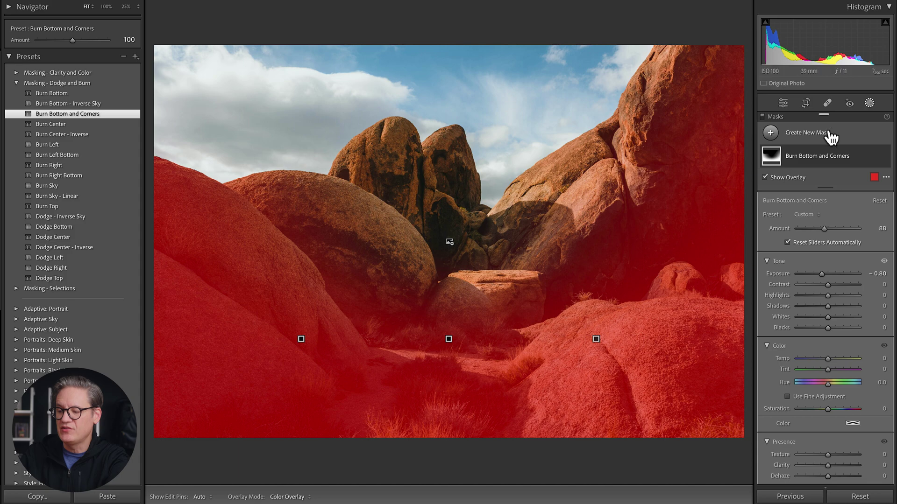
{"action": "left_click", "coordinate": [845, 154]}
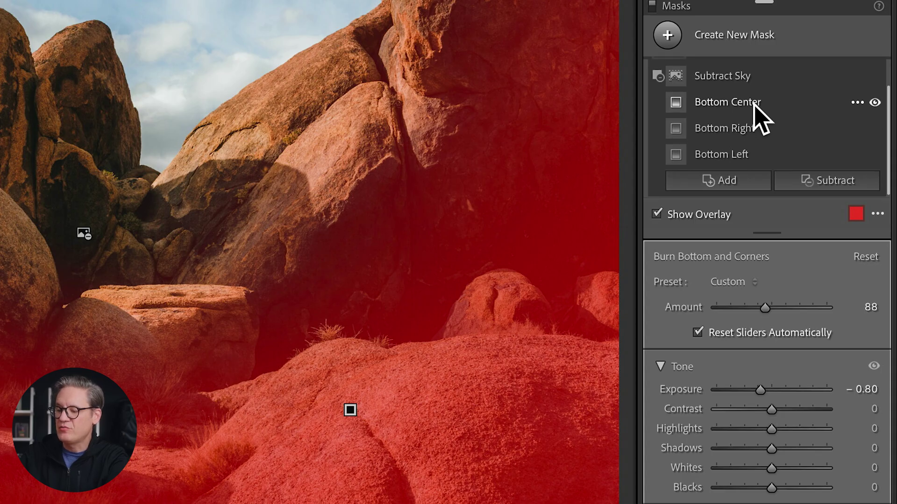
{"action": "scroll", "coordinate": [753, 105], "scroll_direction": "up", "scroll_amount": 1}
{"action": "scroll", "coordinate": [753, 105], "scroll_direction": "down", "scroll_amount": 1}
{"action": "scroll", "coordinate": [753, 105], "scroll_direction": "up", "scroll_amount": 1}
{"action": "scroll", "coordinate": [753, 105], "scroll_direction": "up", "scroll_amount": 1}
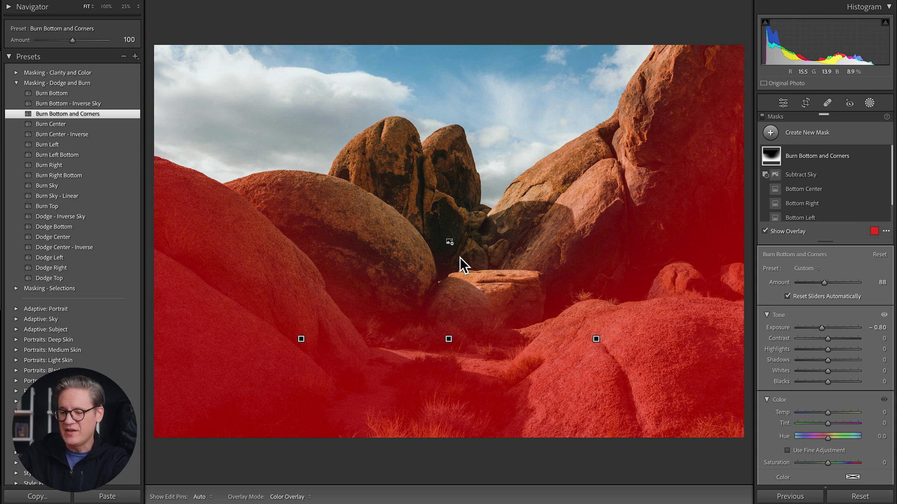
Lower the Burn Bottom and Corners preset's Amount to 23, and raise it above the default.
{"action": "left_click_drag", "start_coordinate": [72, 38], "coordinate": [46, 39]}
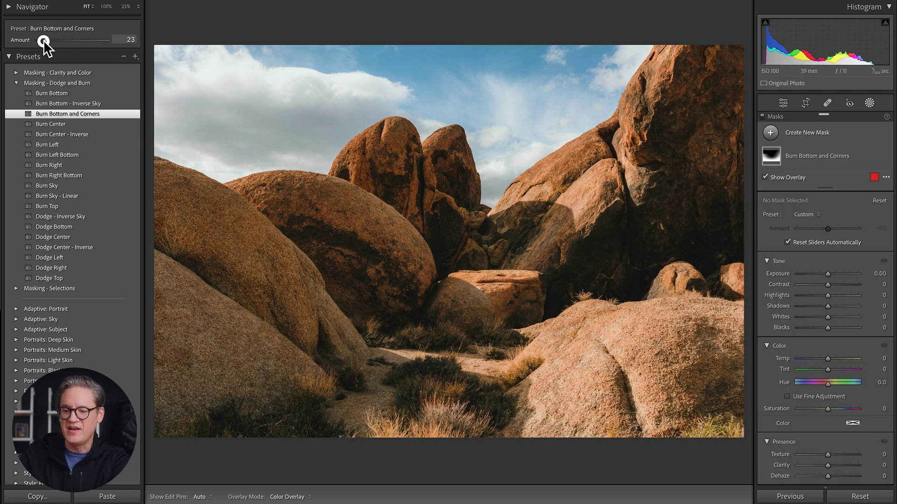
{"action": "left_click_drag", "start_coordinate": [42, 40], "coordinate": [95, 40]}
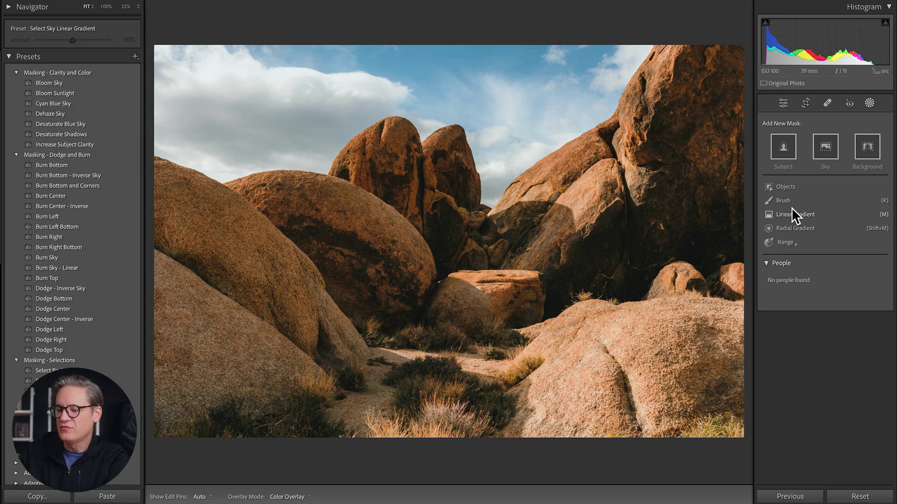
Create a linear gradient mask from the photo's top edge down to about its middle and lower its Exposure to −0.29.
{"action": "left_click", "coordinate": [791, 208]}
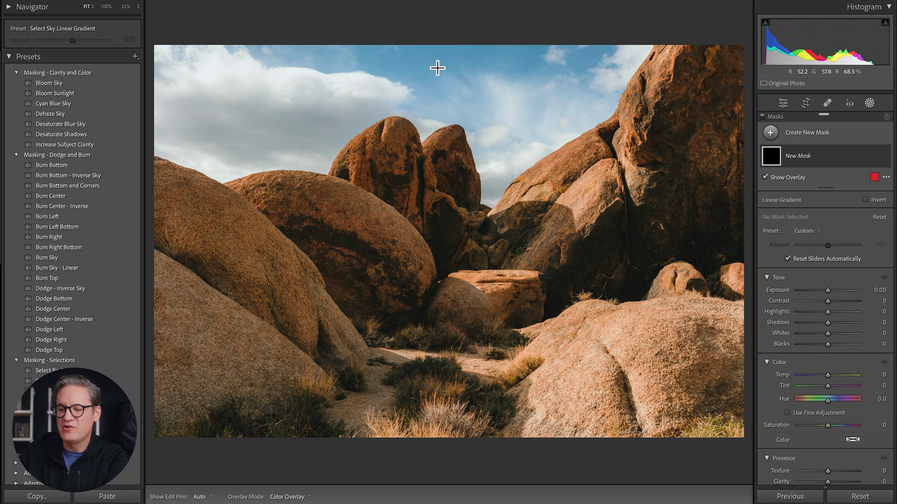
{"action": "left_click_drag", "start_coordinate": [416, 36], "coordinate": [416, 256]}
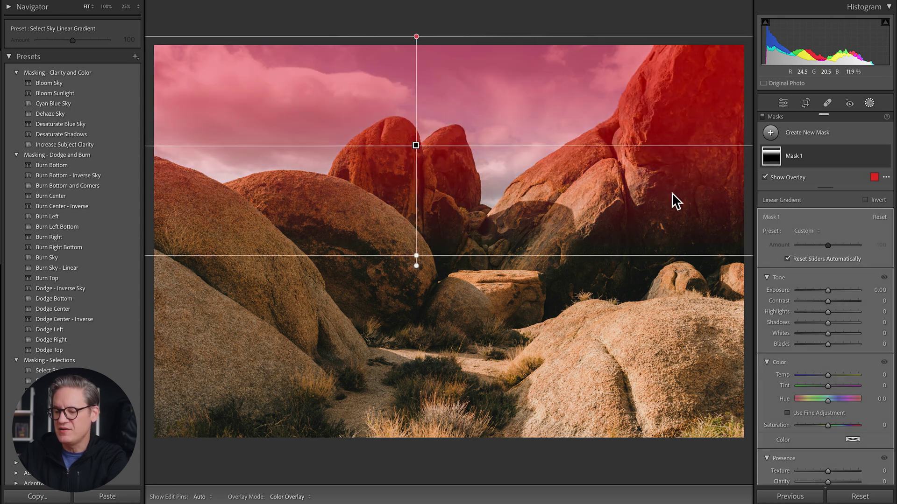
{"action": "left_click", "coordinate": [828, 290]}
{"action": "left_click_drag", "start_coordinate": [828, 289], "coordinate": [823, 290]}
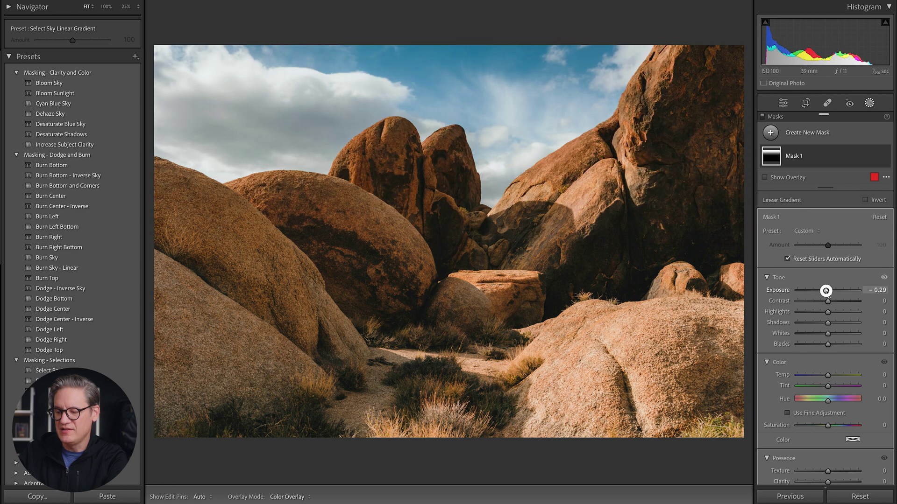
Intersect the linear gradient mask with a Select Sky mask and toggle the overlay to check the coverage.
{"action": "right_click", "coordinate": [872, 161]}
{"action": "mouse_move", "coordinate": [851, 208]}
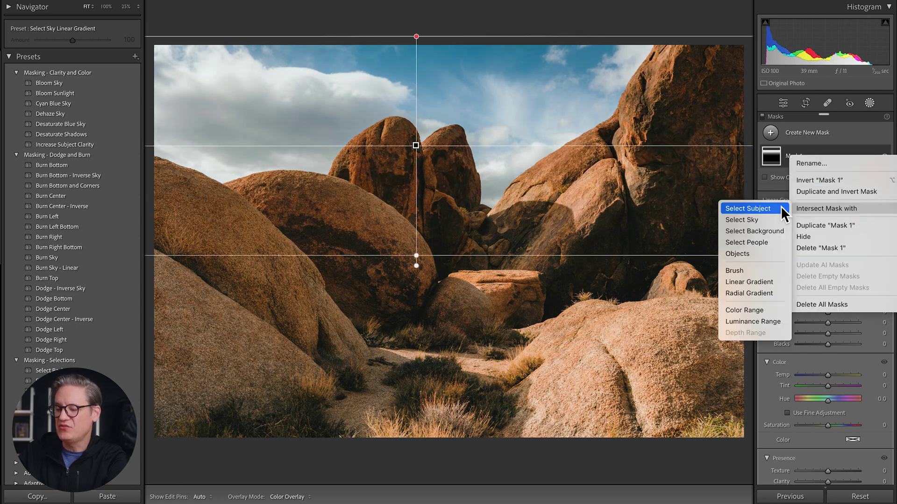
{"action": "left_click", "coordinate": [778, 218]}
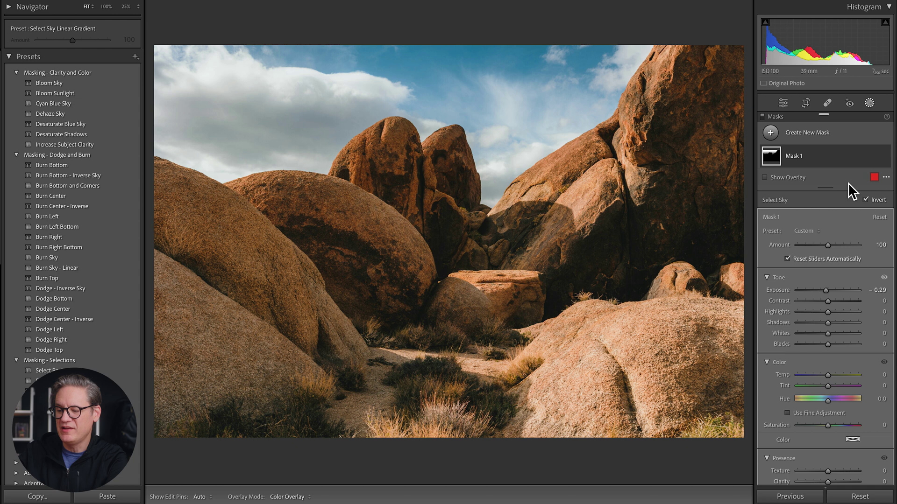
{"action": "key", "text": "o"}
{"action": "key", "text": "o"}
{"action": "key", "text": "o"}
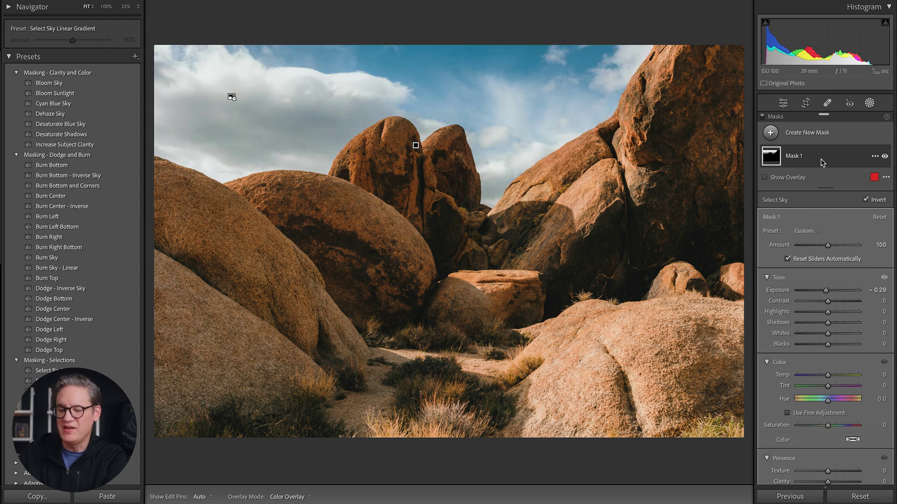
{"action": "key", "text": "o"}
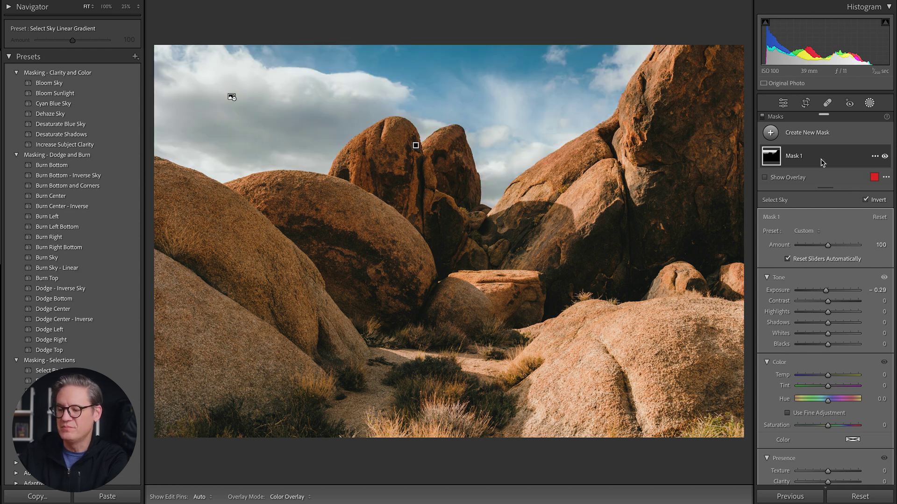
Rename the sky-intersected linear gradient mask as Select Sky Gradient Dark.
{"action": "left_click", "coordinate": [805, 159]}
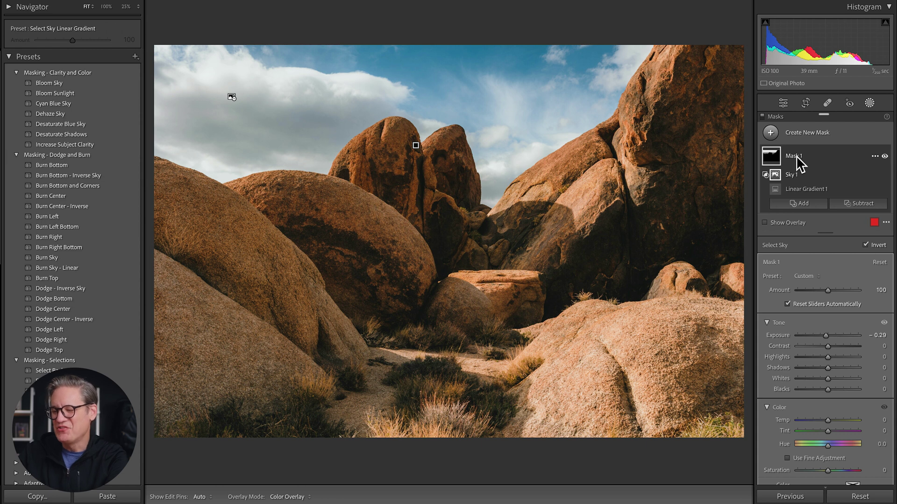
{"action": "left_click", "coordinate": [812, 157]}
{"action": "double_click", "coordinate": [813, 156]}
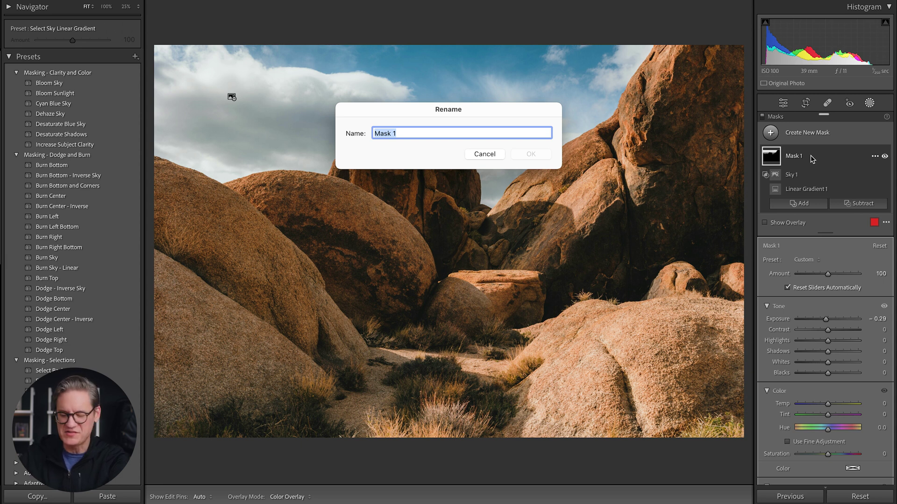
{"action": "type", "text": "Select Sky Gradient Dark"}
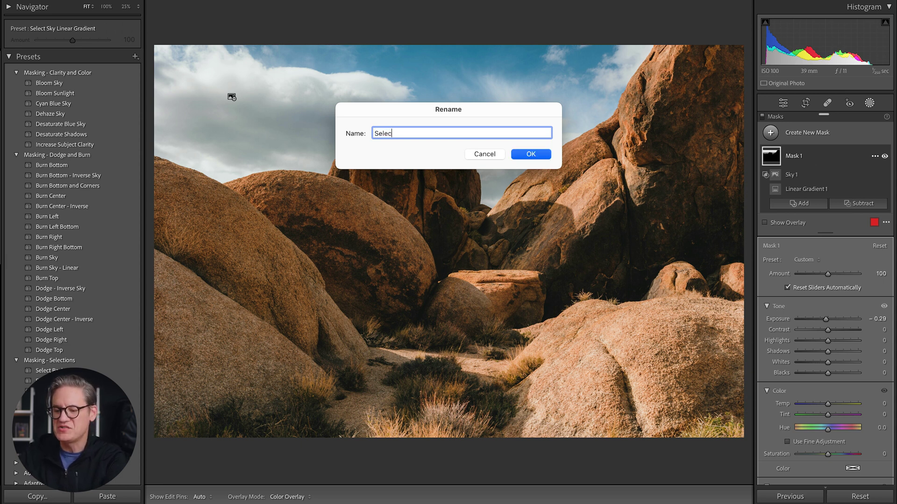
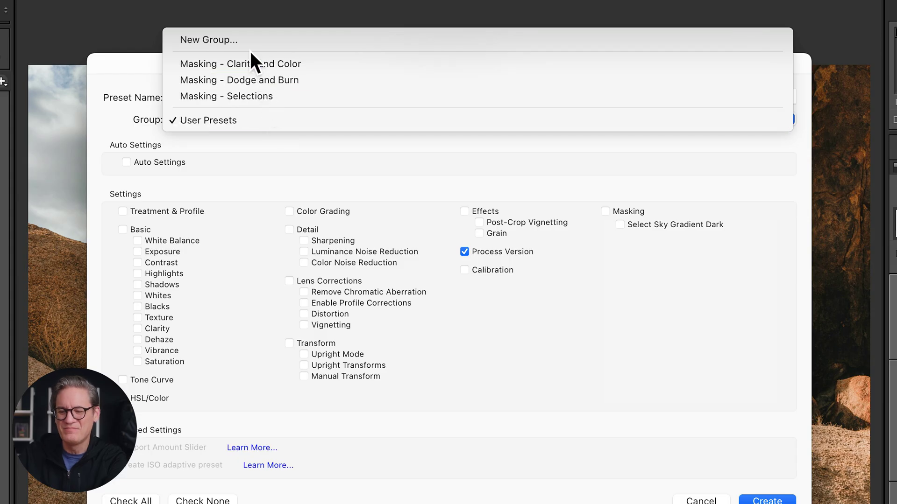
Assign the new develop preset to a new group named Masking - Custom and include the Select Sky Gradient Dark mask in its settings.
{"action": "left_click", "coordinate": [248, 43]}
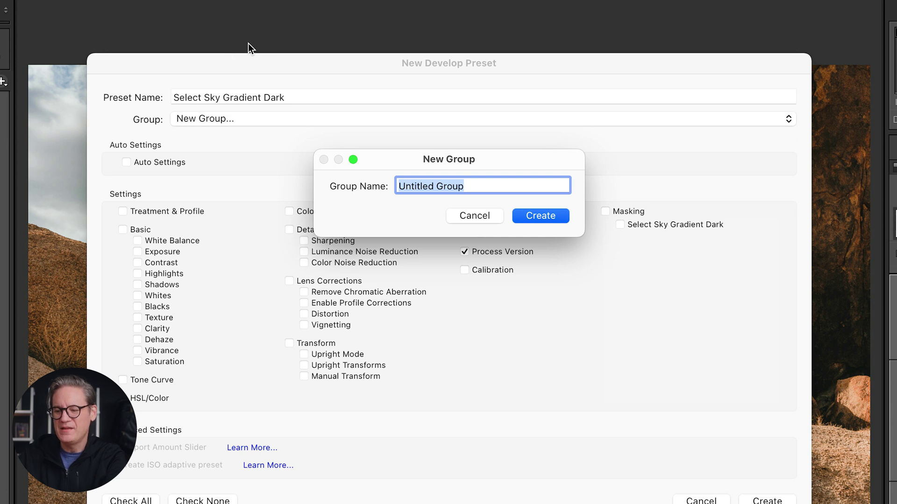
{"action": "type", "text": "Masking - Custom"}
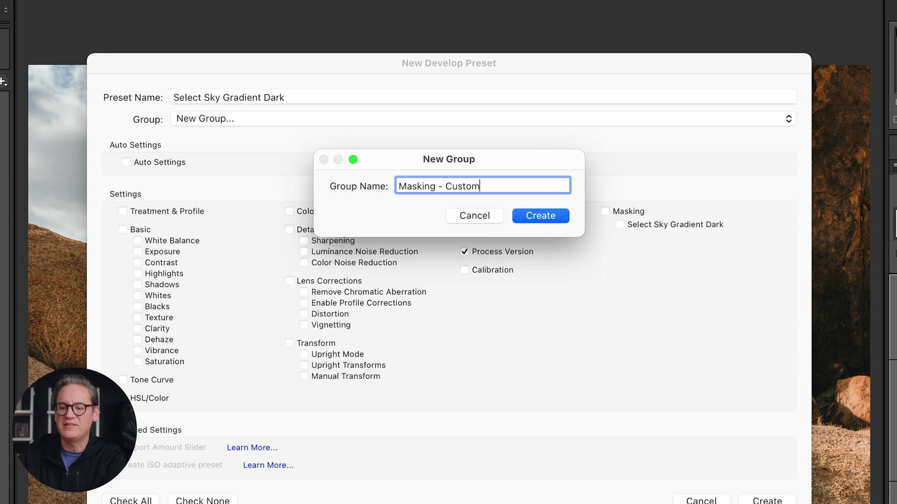
{"action": "key", "text": "Return"}
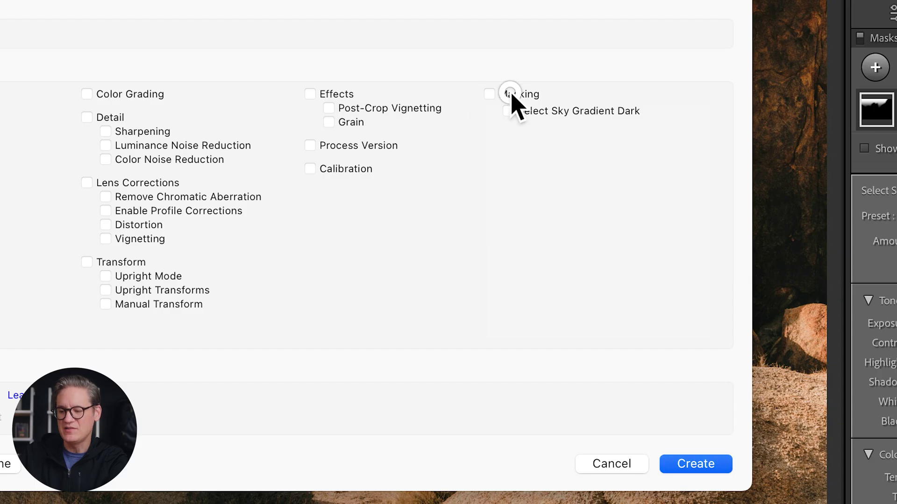
{"action": "left_click", "coordinate": [510, 93]}
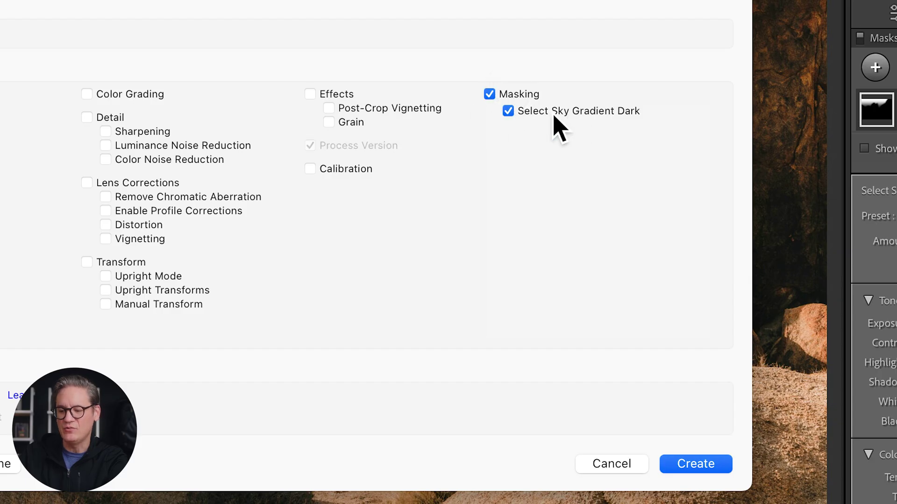